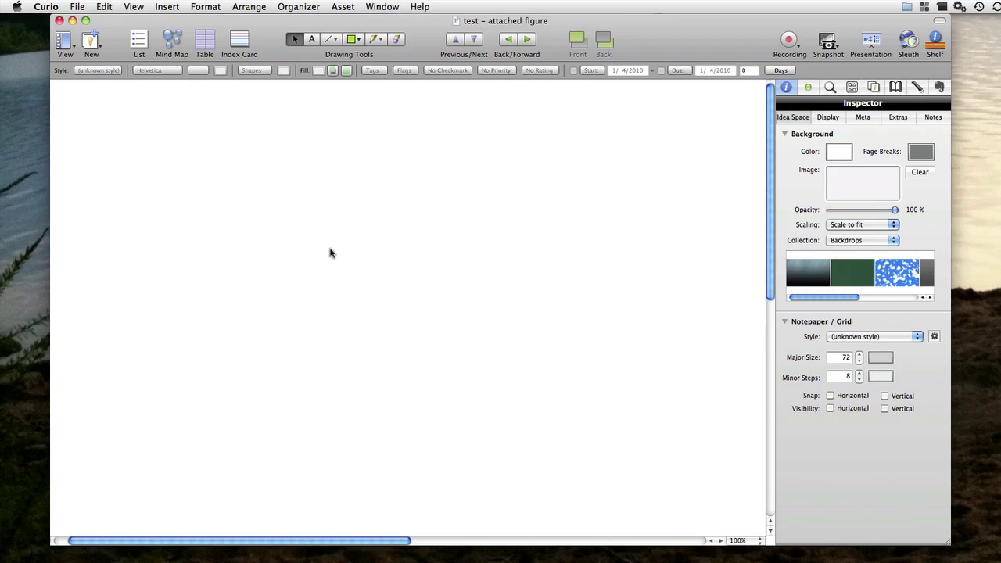
Step: Create text figures apple, computers, mac and iMac, each arrow-linked to the previous one
double_click(334, 235)
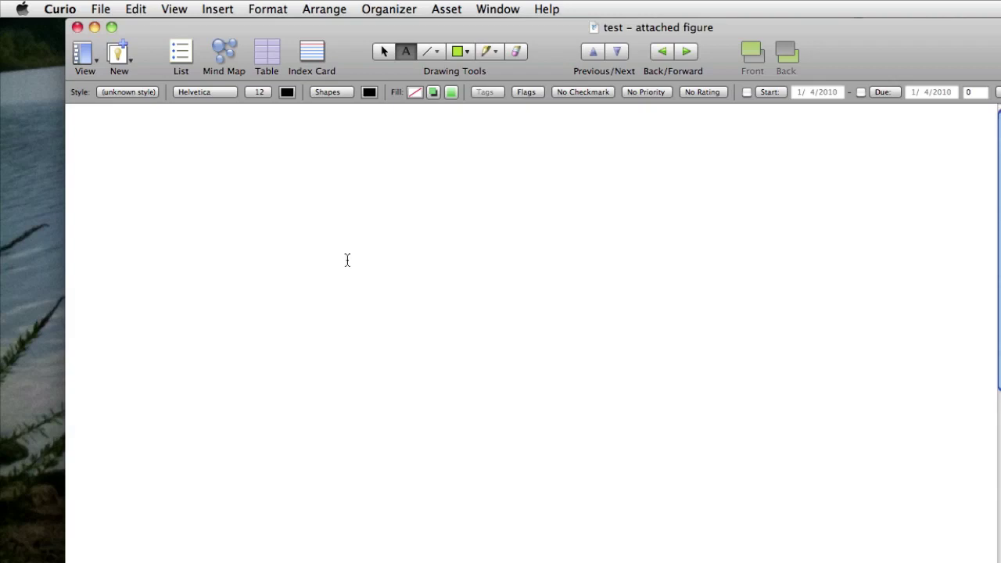
left_click(221, 206)
type("apple")
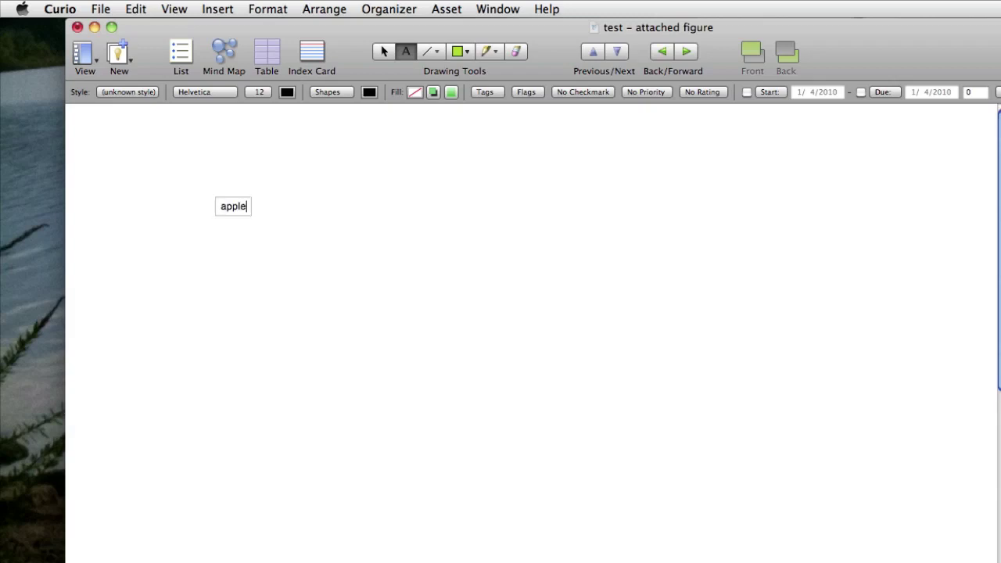
left_click(374, 308, "alt")
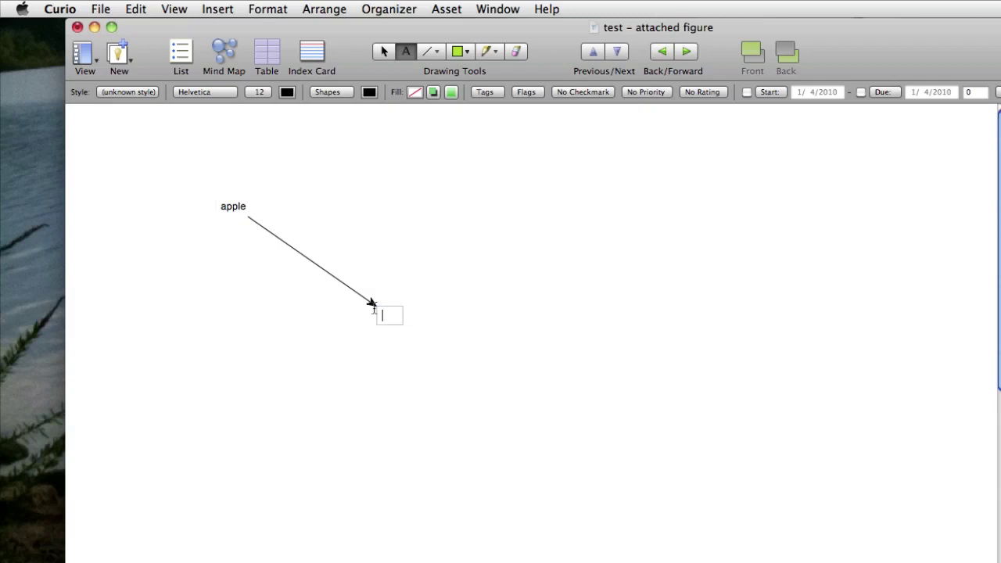
type("computers")
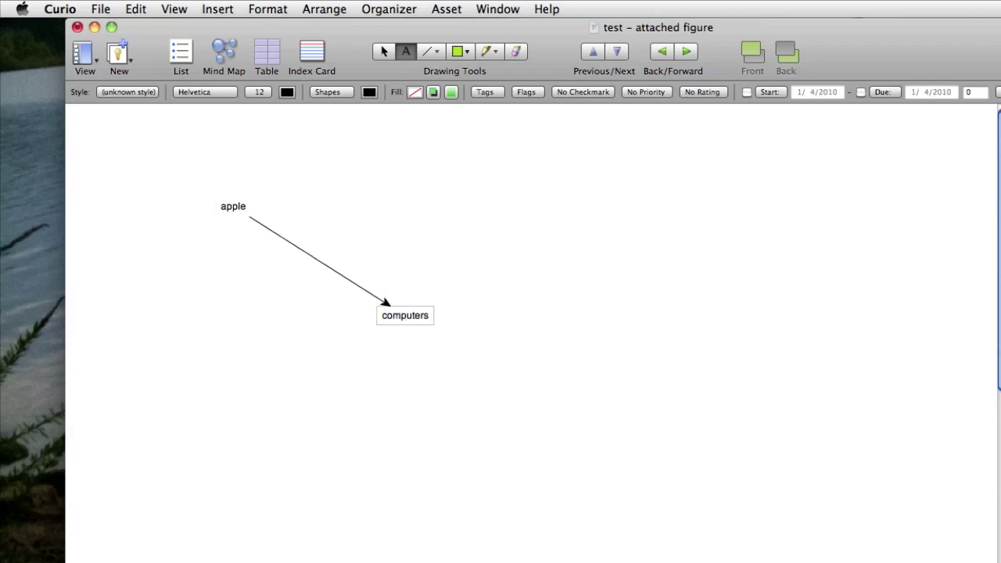
left_click(507, 190, "alt")
type("mac")
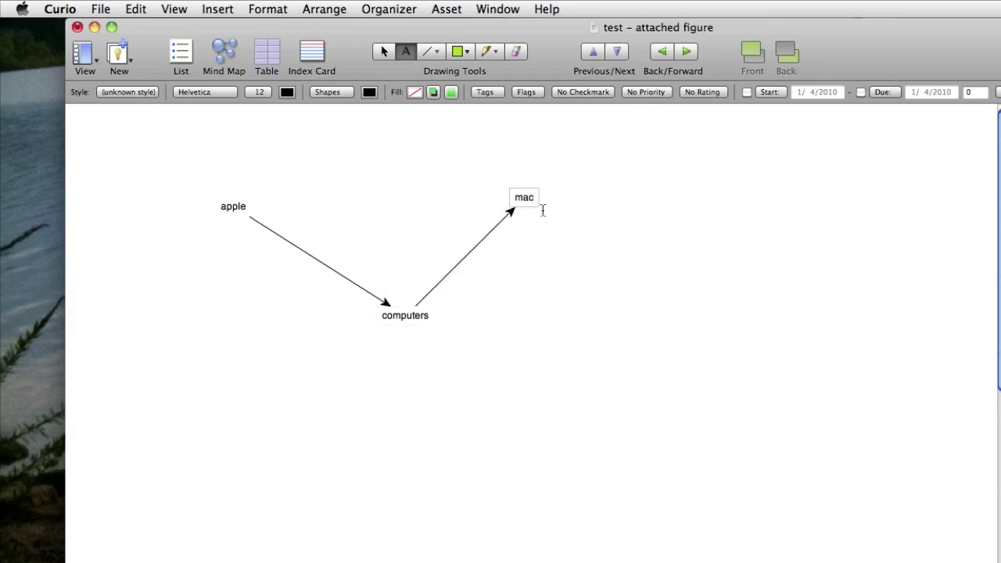
left_click(591, 271, "alt")
type("iMac")
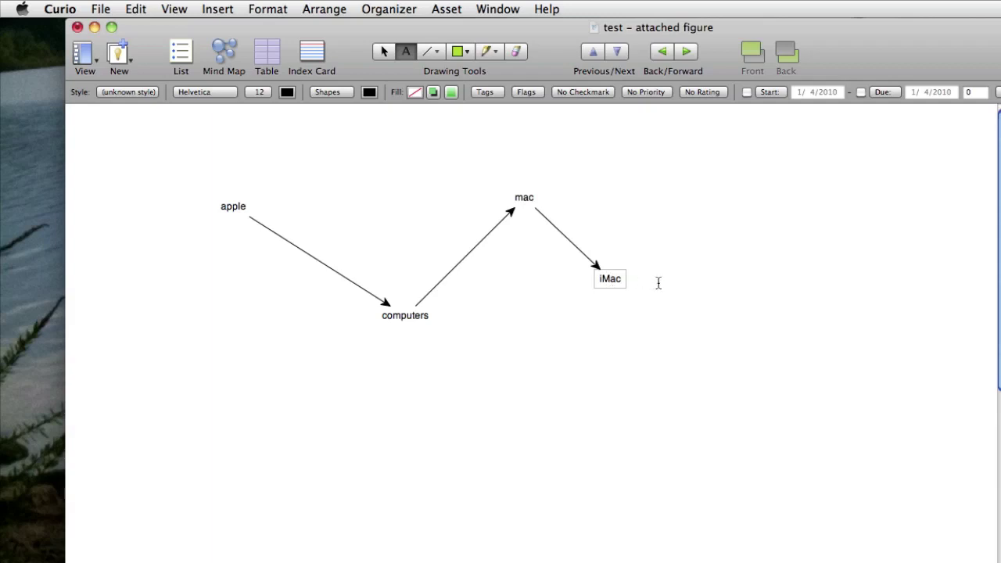
key("Escape")
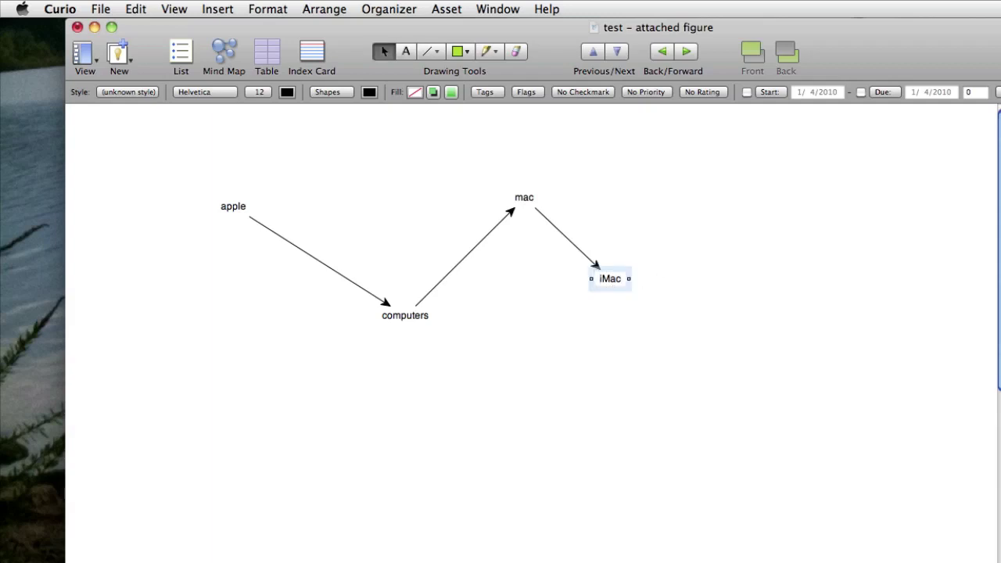
Step: Add a 'music' figure linked below apple, with an 'iPods' figure linked to its right
left_click(402, 317)
left_click(524, 197)
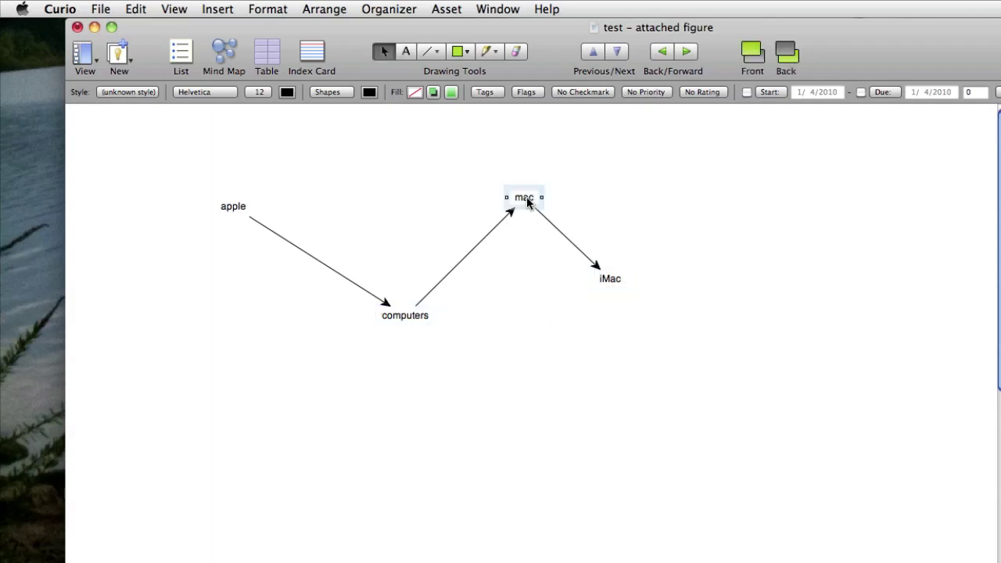
left_click(411, 317)
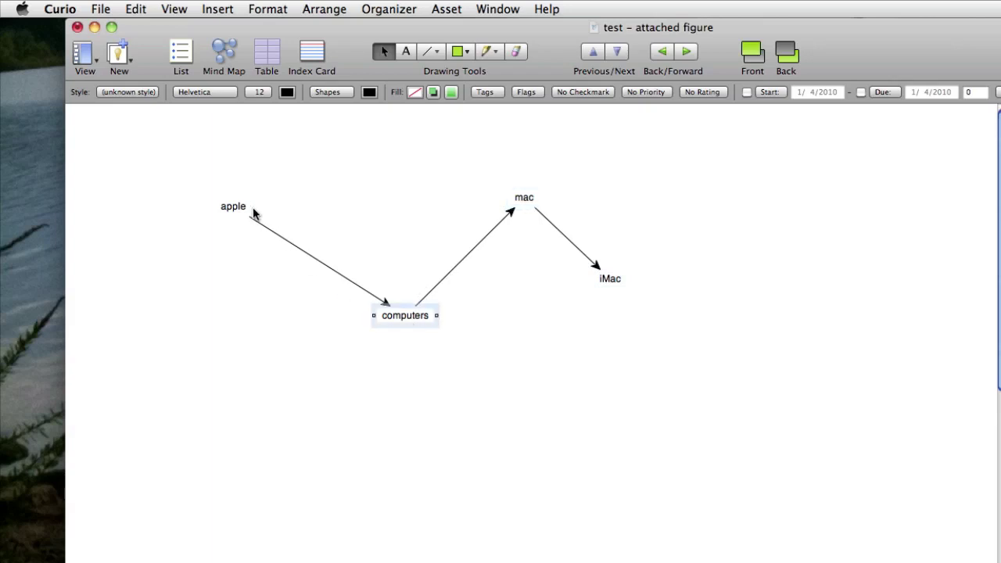
left_click(233, 209)
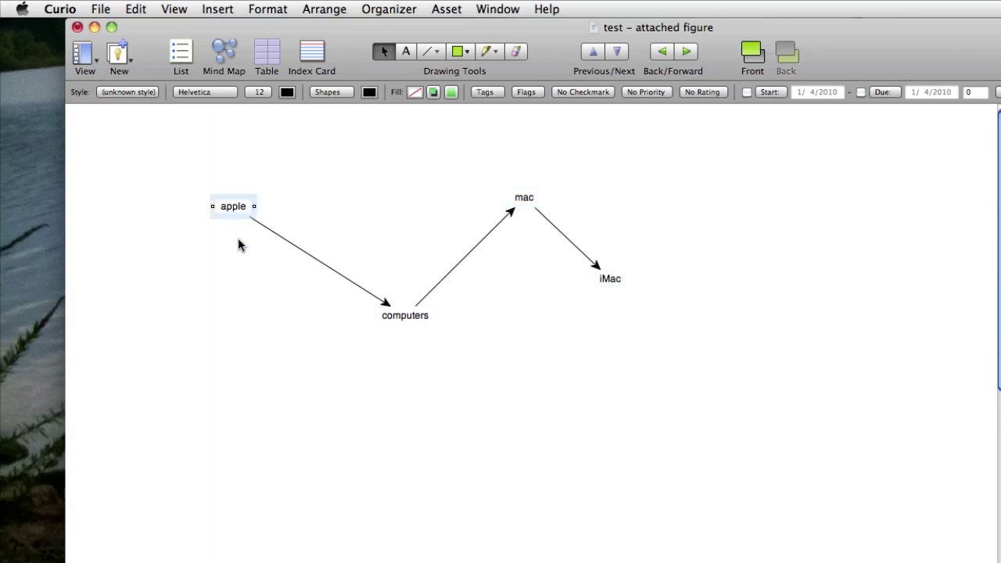
double_click(271, 402)
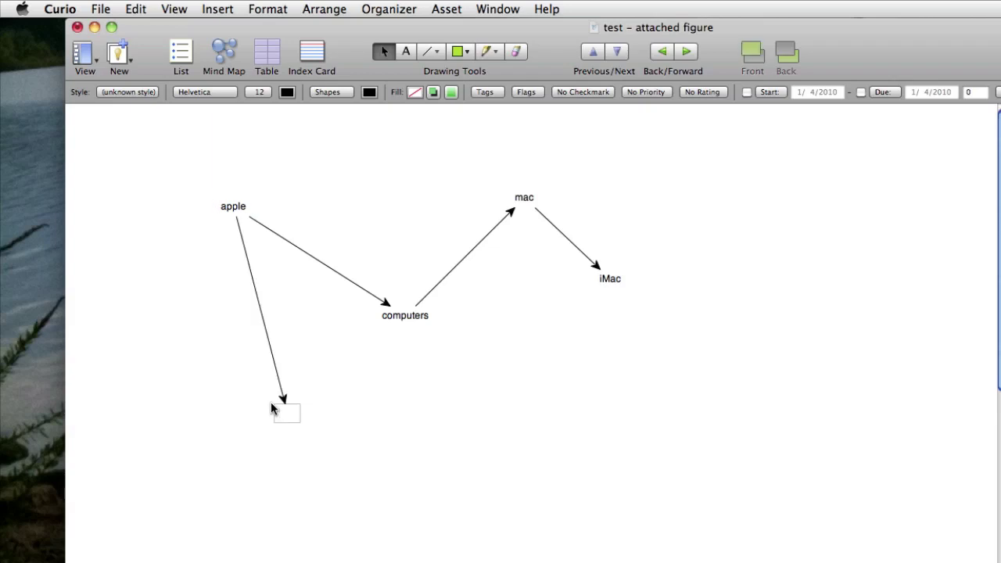
type("iPods")
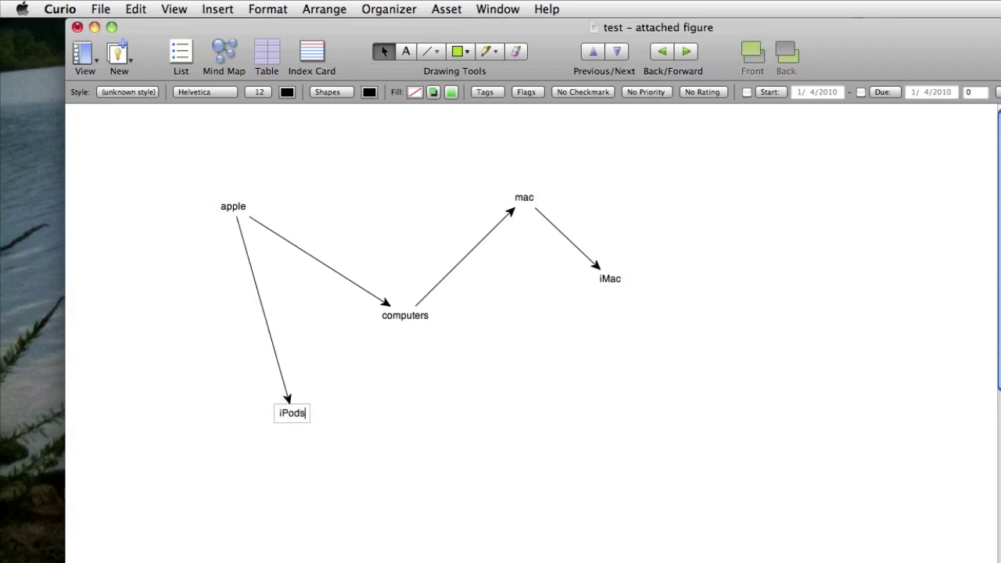
key("super+a")
type("music")
double_click(403, 413)
type("i")
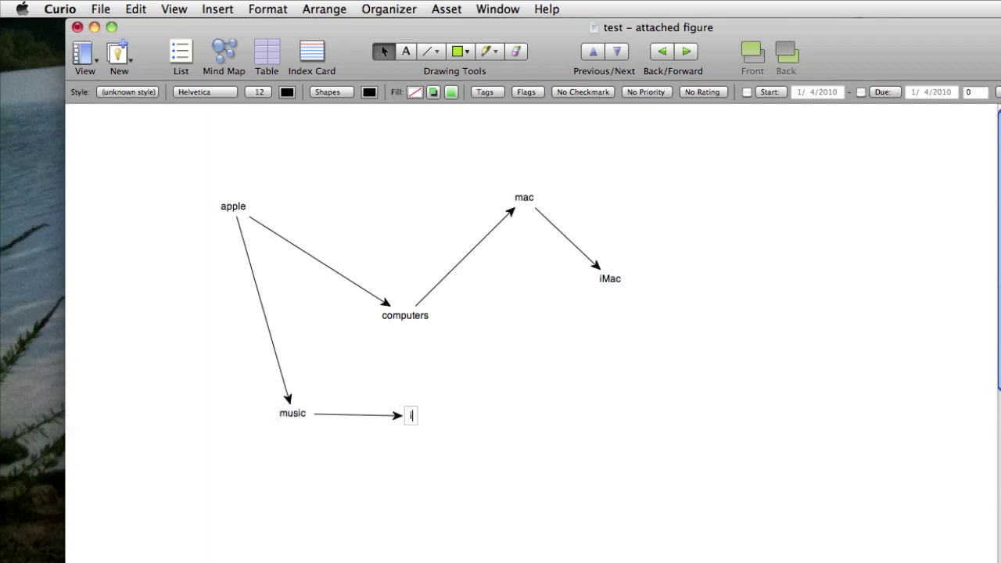
type("p")
key("BackSpace")
type("Pods")
Step: Branch 'iPhone' to the lower left and 'tablet' to the left of apple
left_click(232, 208)
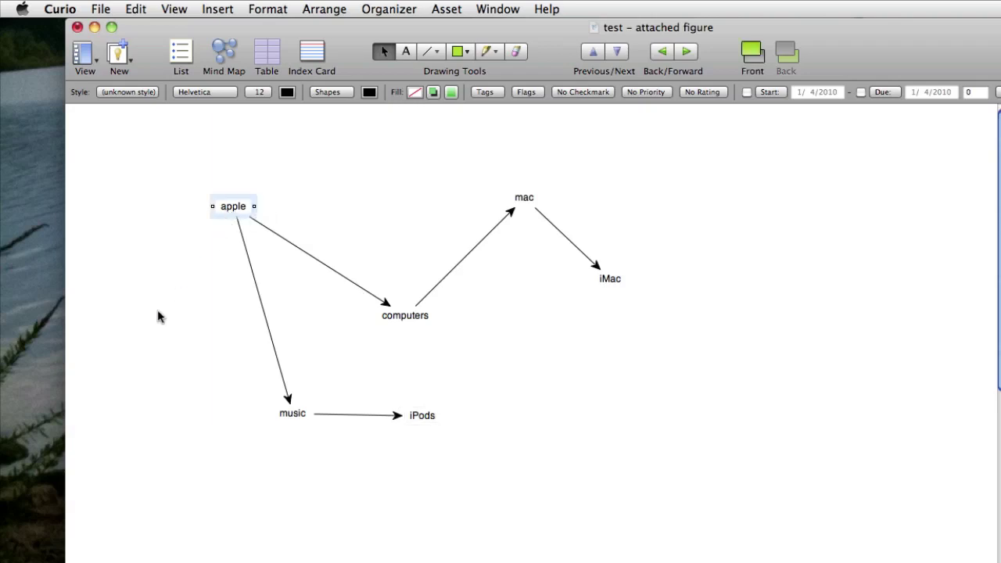
double_click(135, 348)
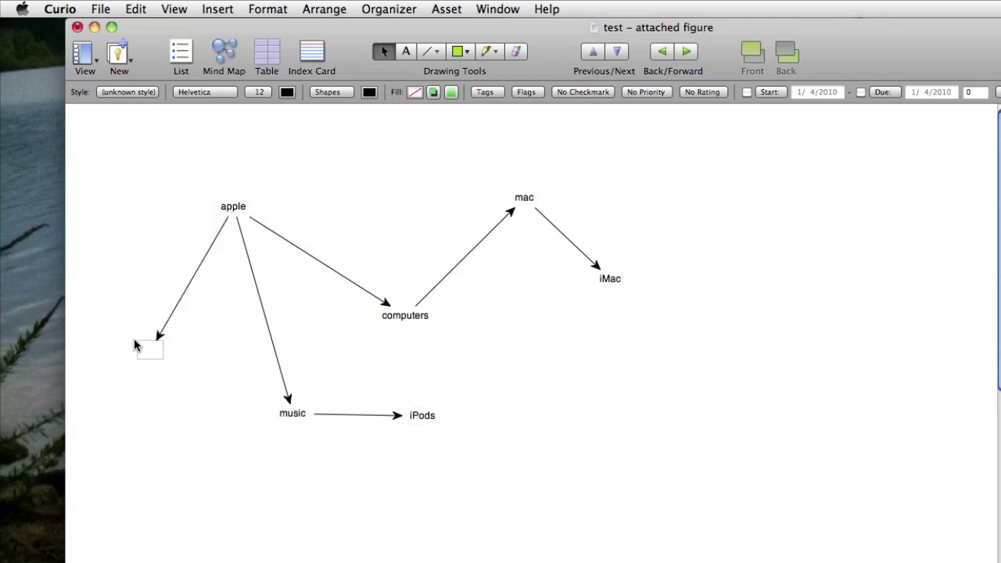
type("iPhone")
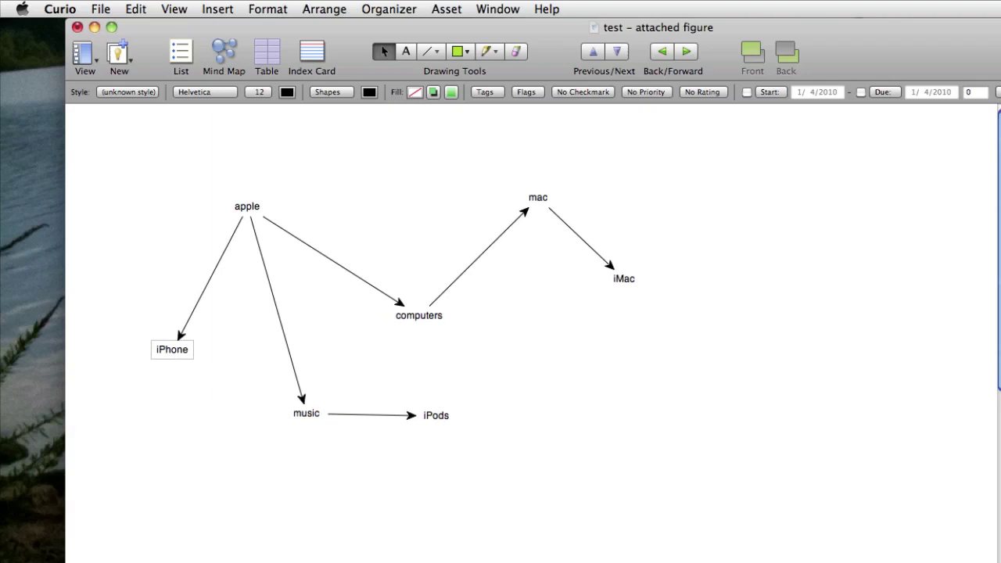
left_click(251, 209)
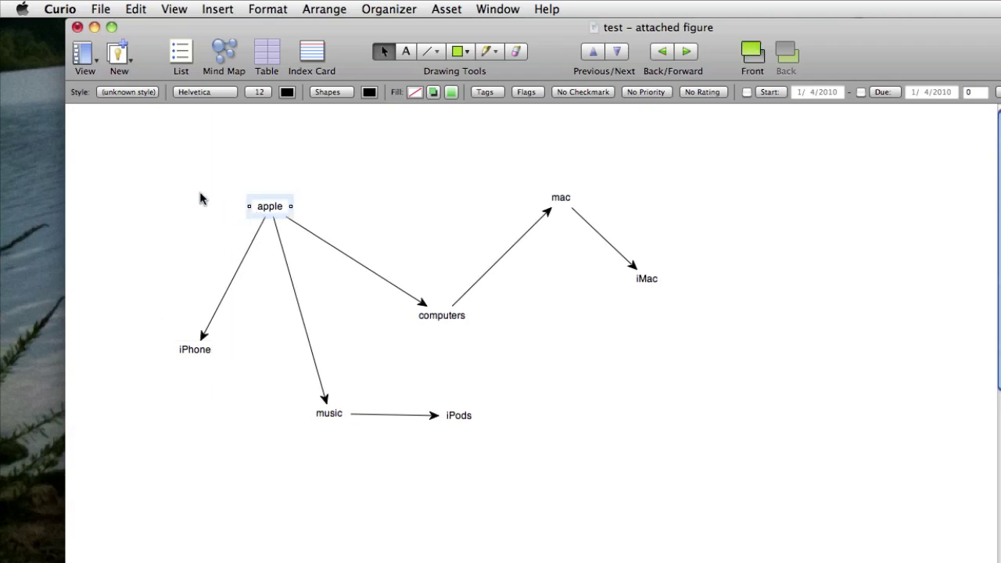
double_click(167, 197)
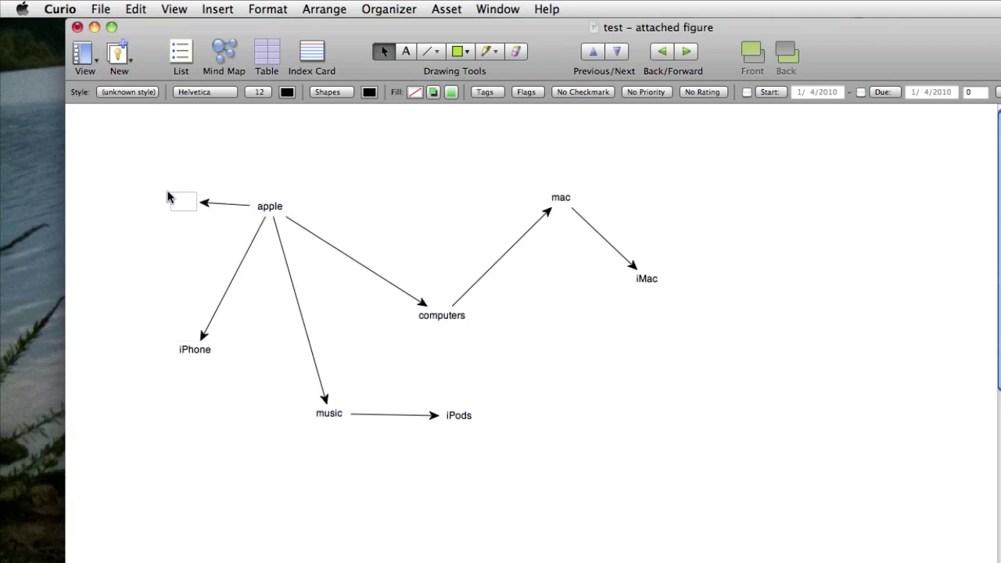
type("tablet")
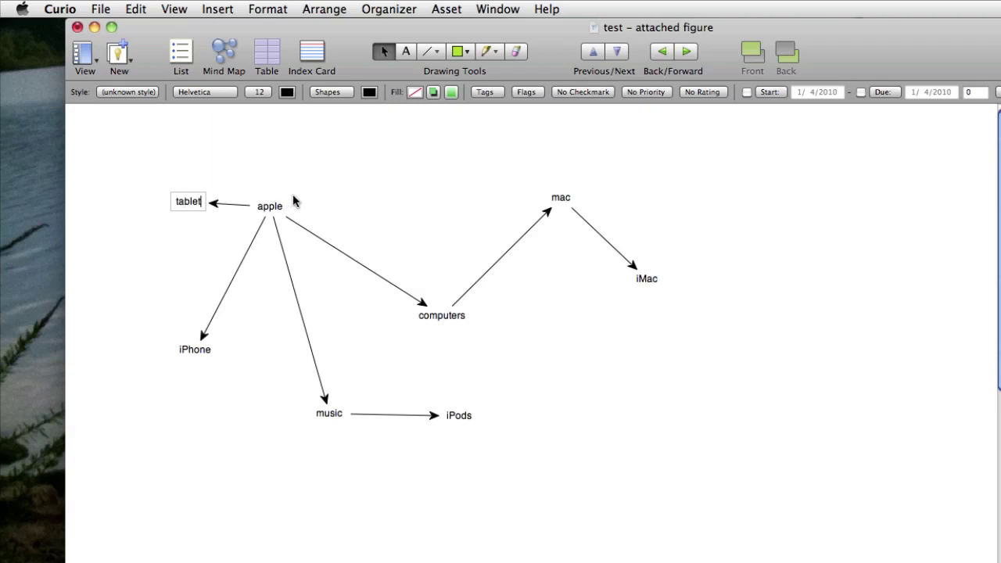
left_click(381, 197)
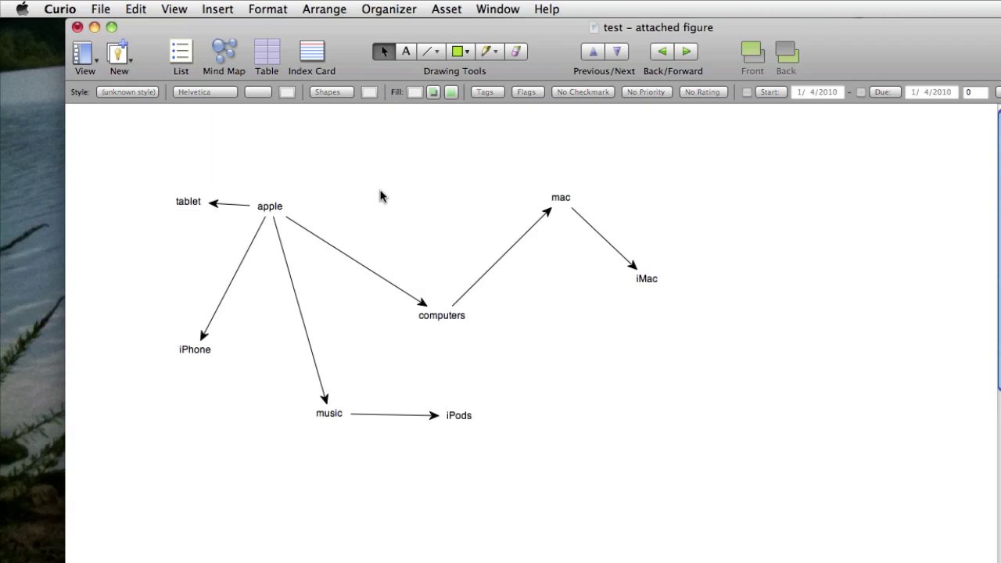
Step: Add 'single' linked from mac, then chain 'double' and 'no arrowheads' below it
left_click(573, 201)
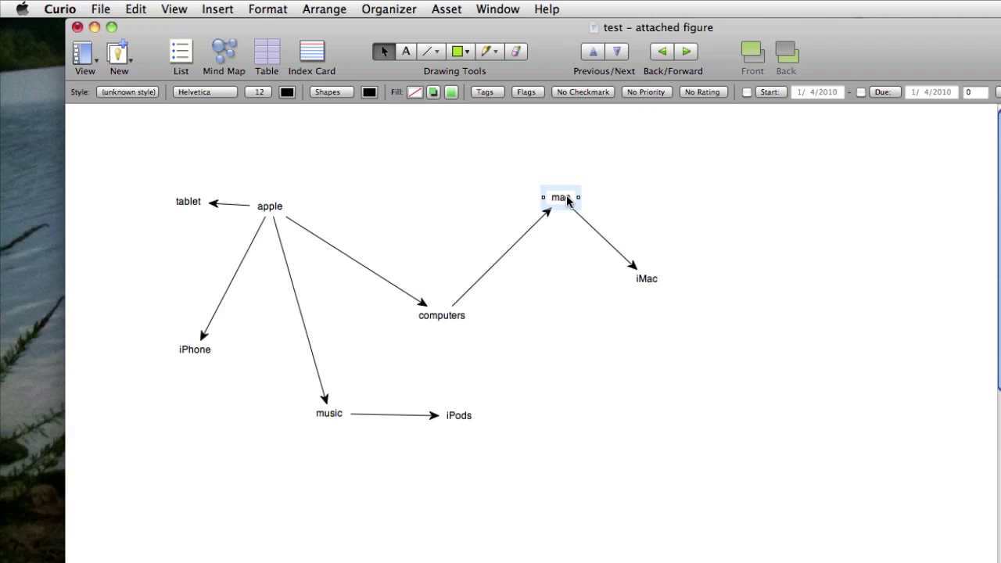
double_click(700, 174)
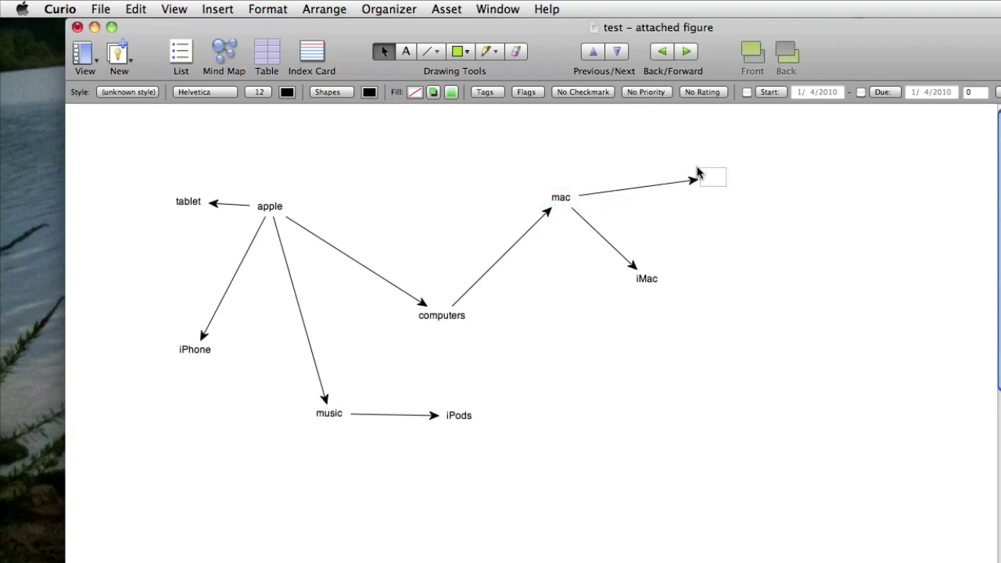
type("single")
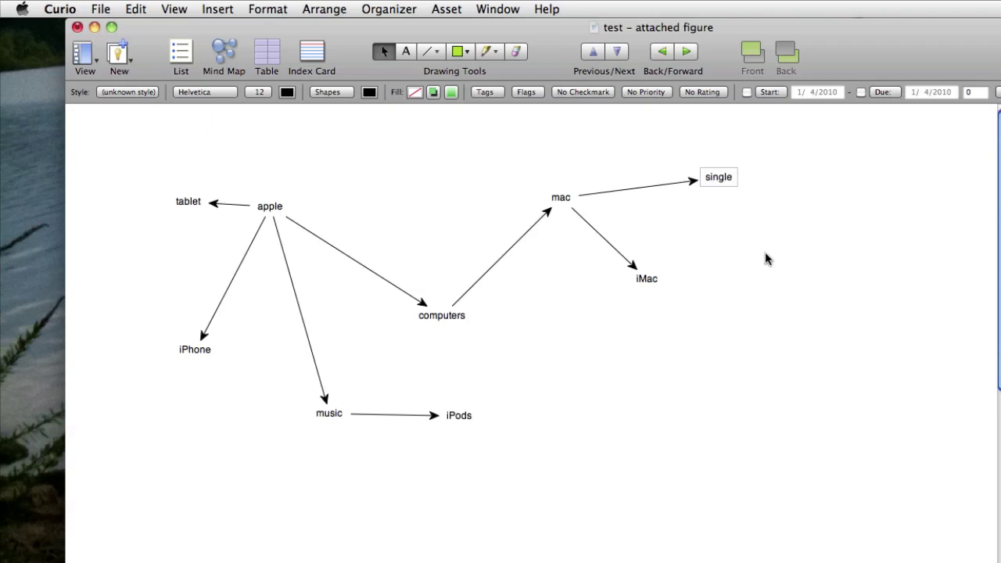
double_click(786, 267)
type("double")
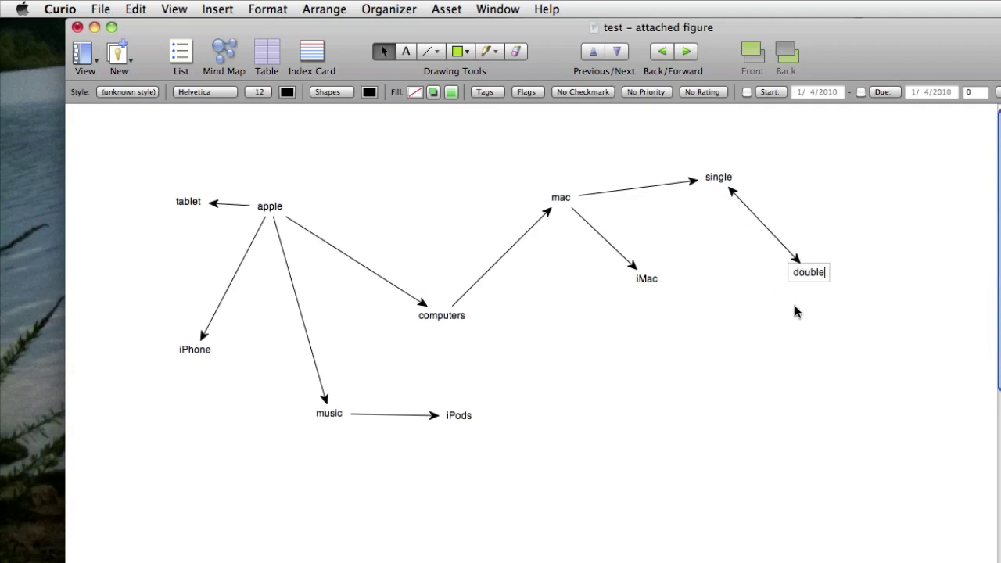
left_click(797, 414)
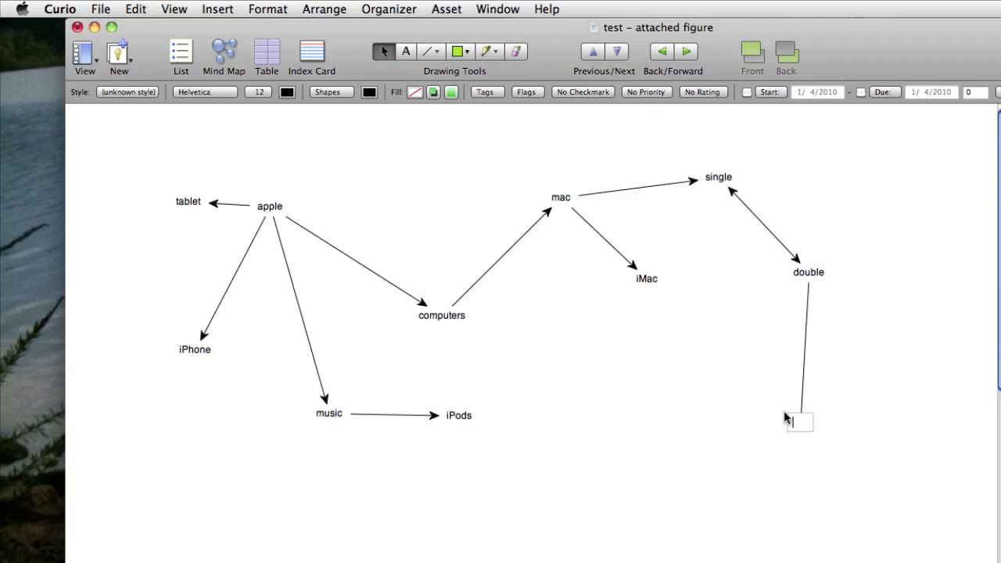
type("no arrowheads")
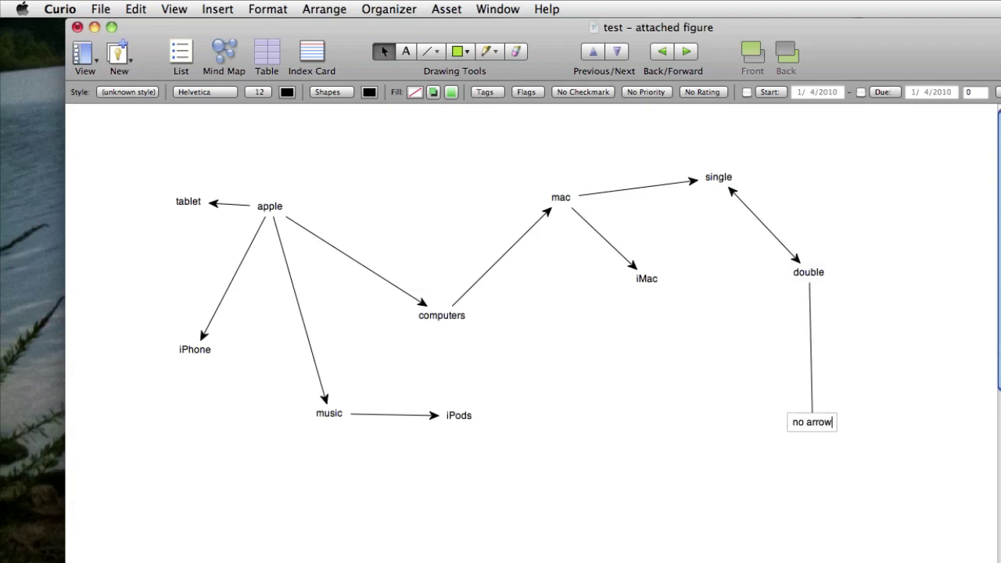
left_click(695, 452)
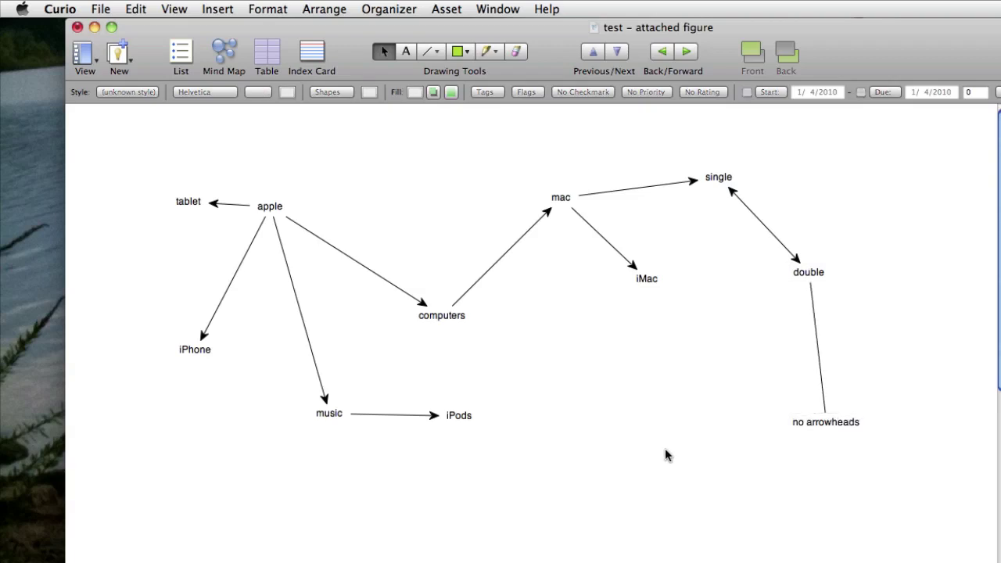
left_click(644, 281)
Step: Set the iMac text to 16 pt and fill its box with a cream gradient
left_click(644, 283)
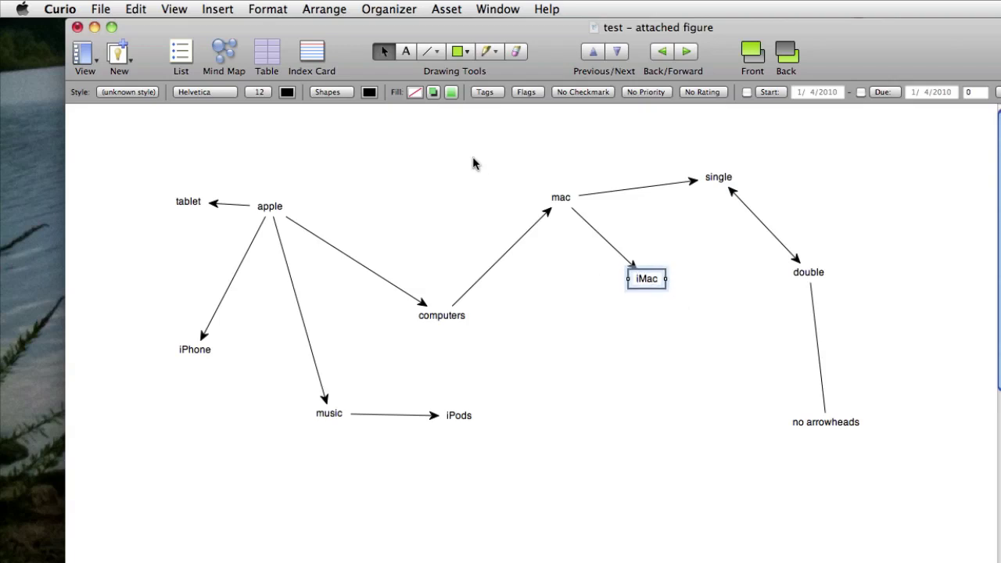
left_click(258, 93)
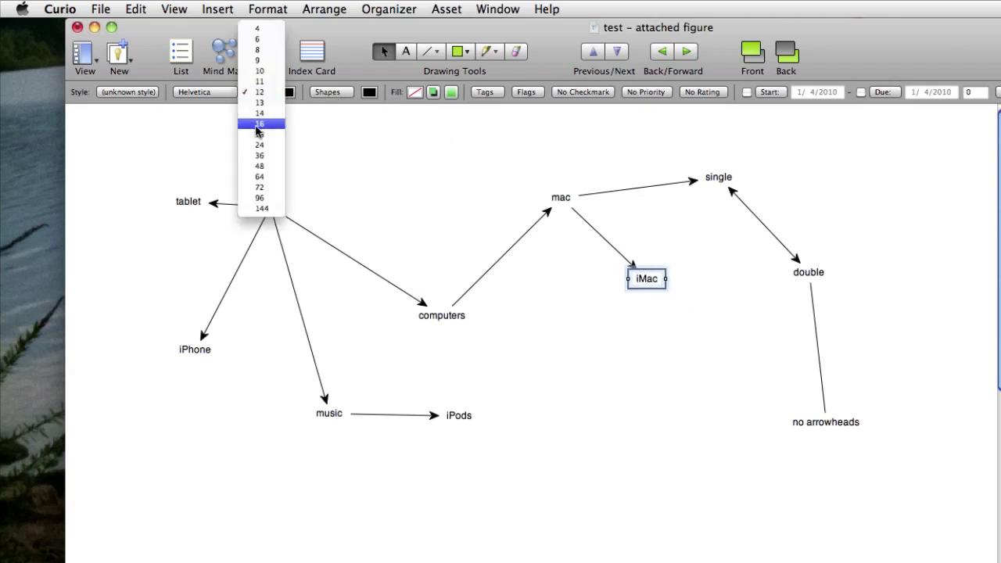
left_click(259, 127)
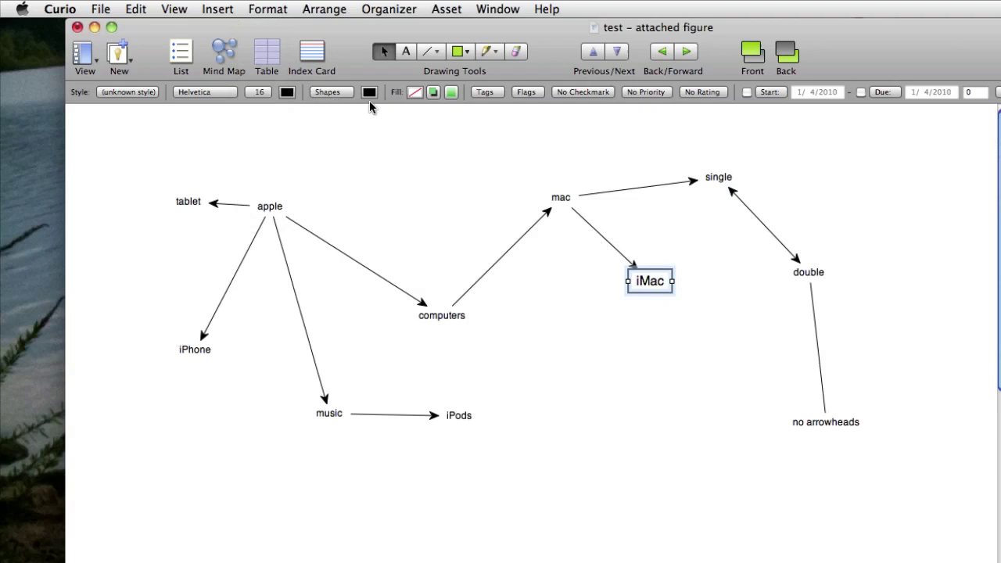
left_click(415, 93)
left_click(517, 212)
left_click(450, 92)
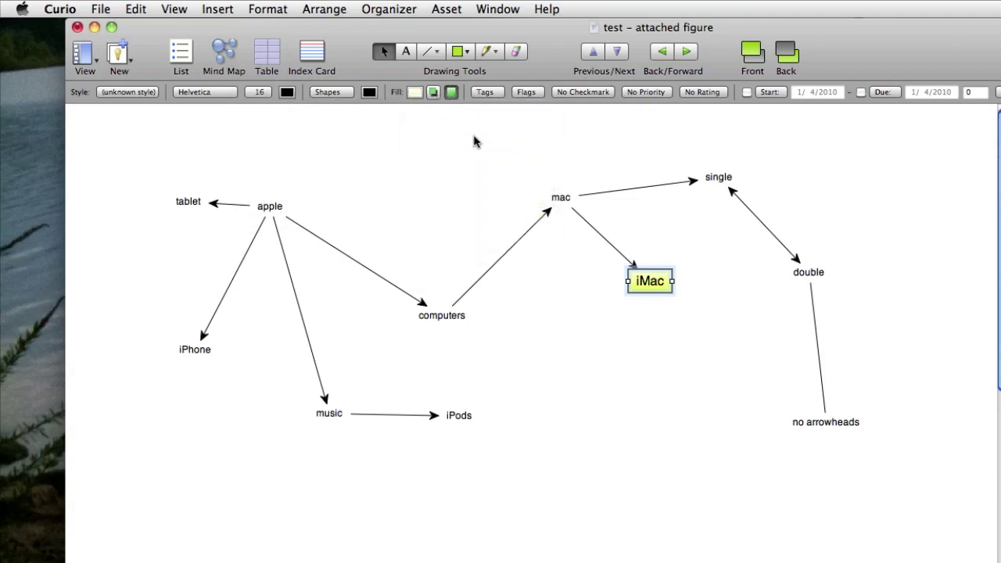
left_click(681, 344)
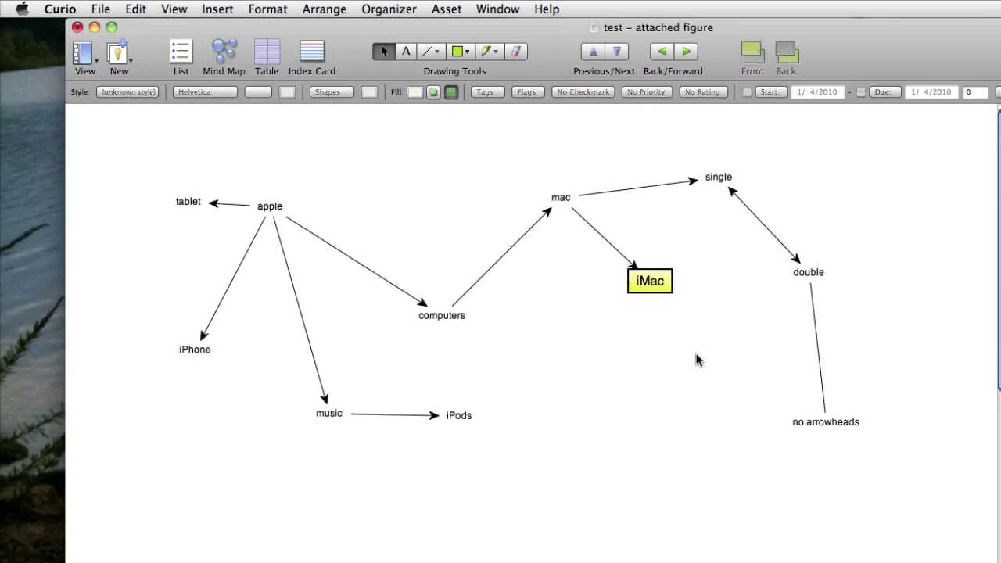
left_click(657, 291)
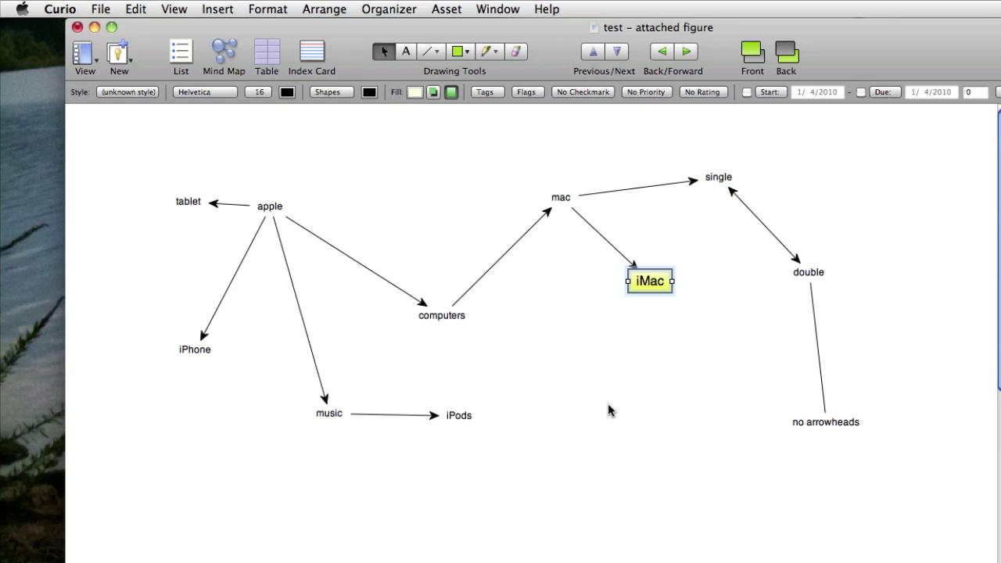
Step: Add a 'here is more text' figure below iMac as a blue-filled hexagon
double_click(571, 397)
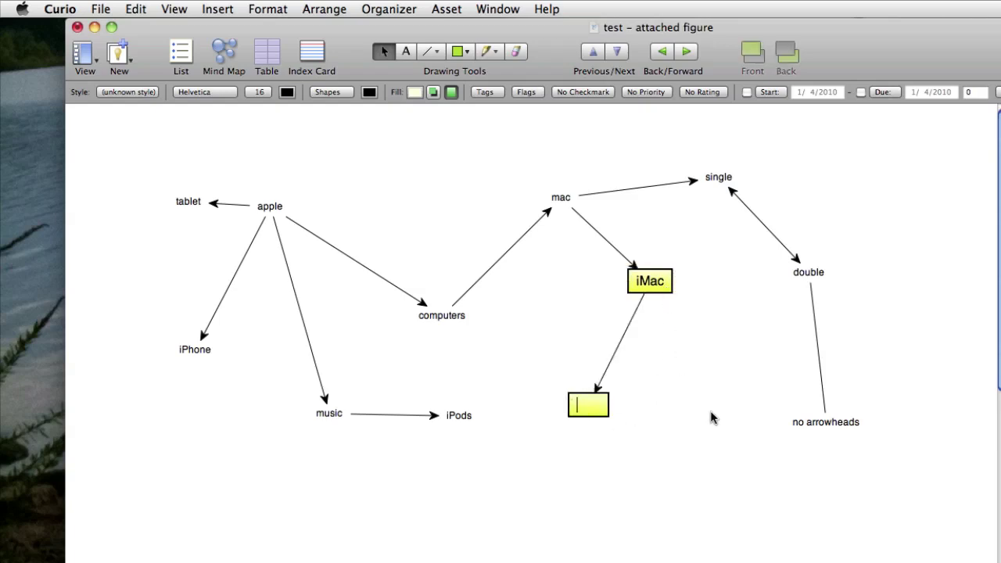
type("here is more text")
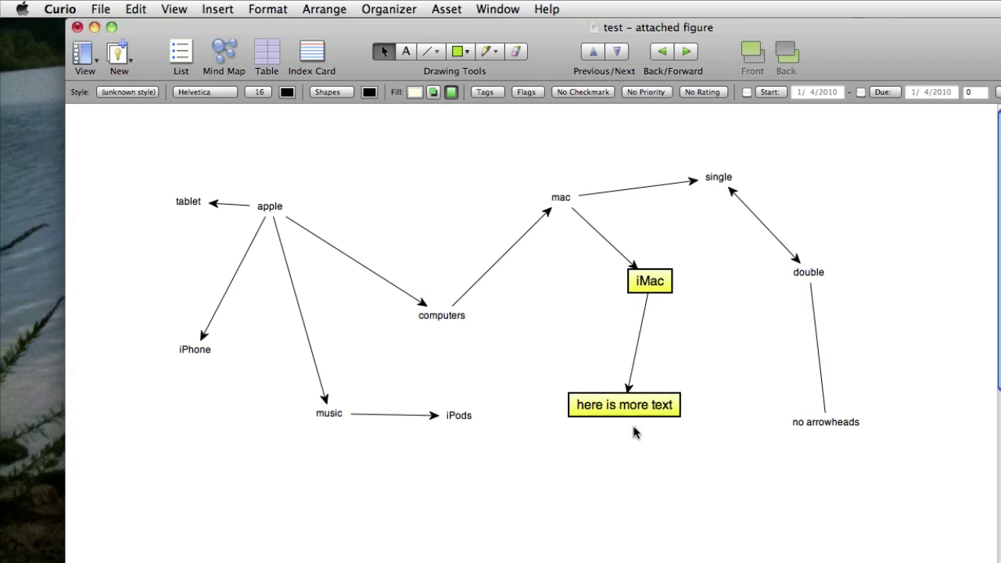
key("Escape")
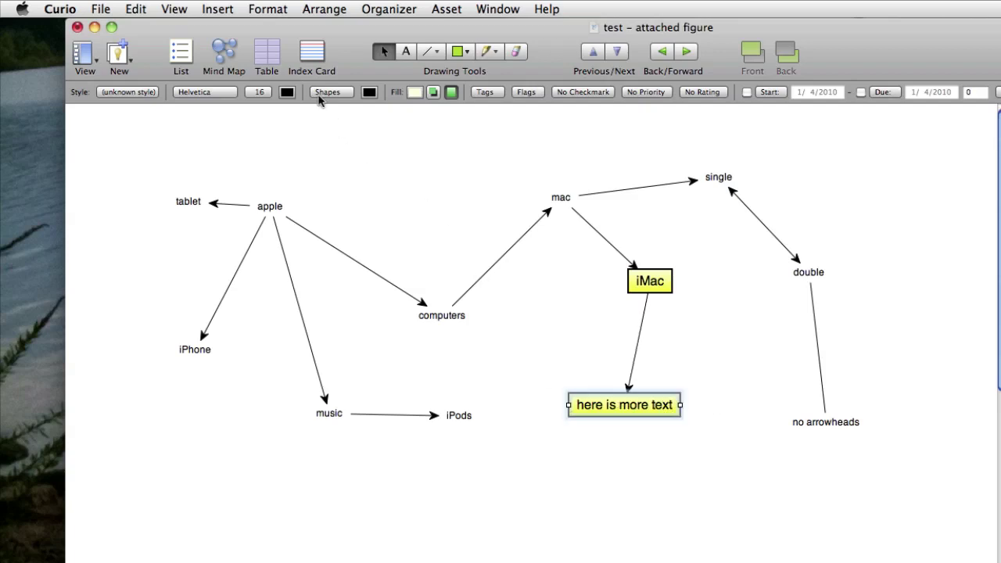
left_click(324, 93)
left_click(343, 161)
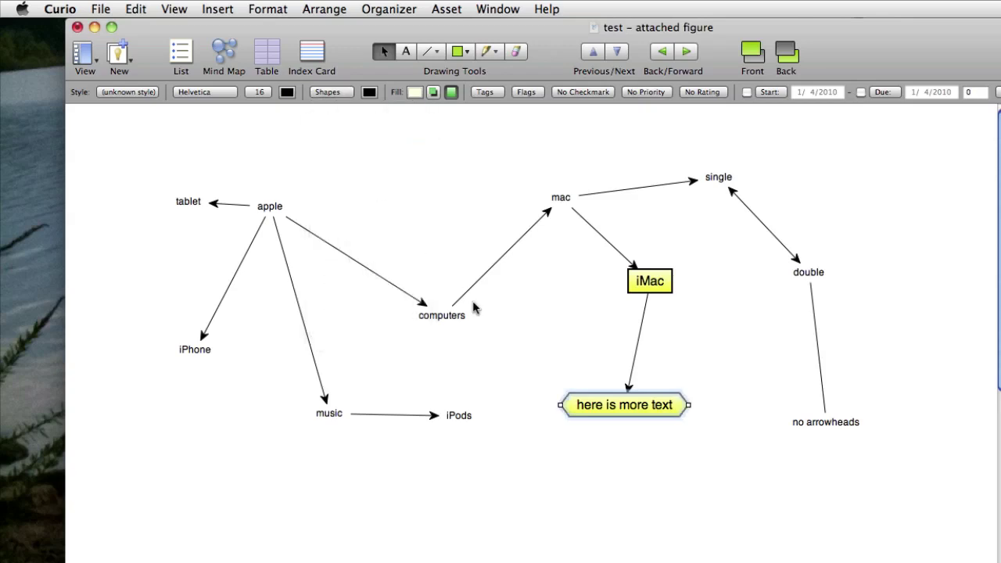
left_click(415, 92)
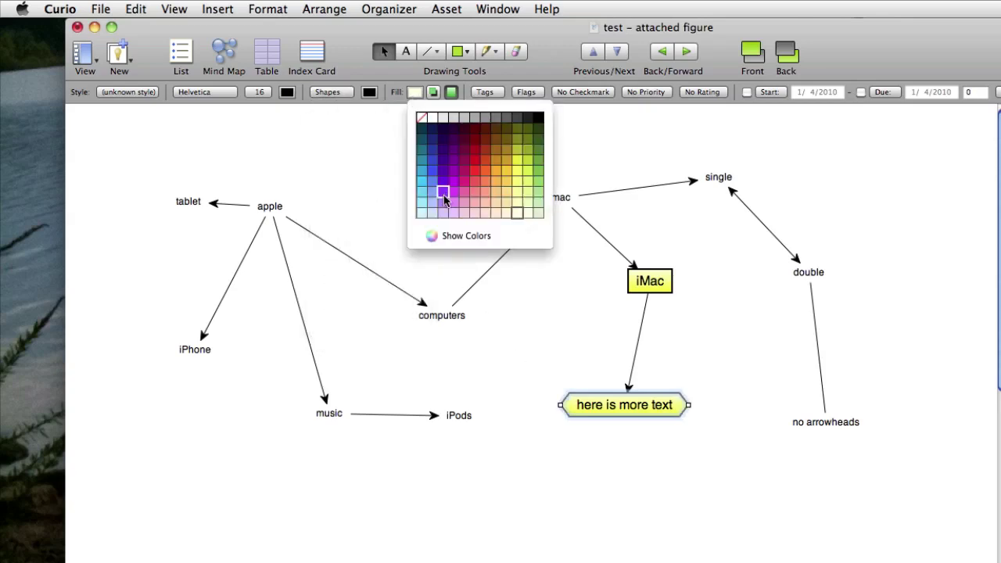
left_click(432, 215)
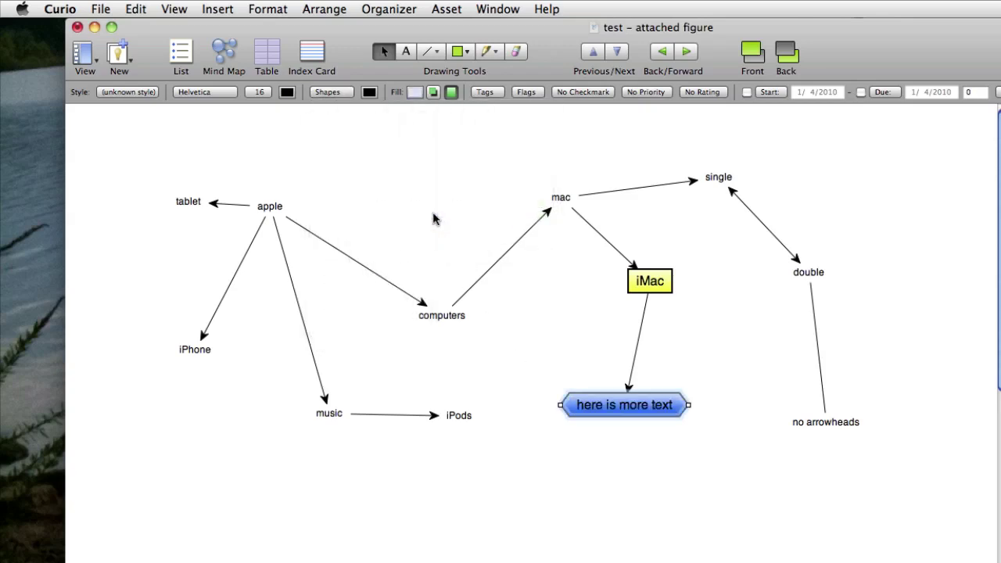
Step: Add a linked 'copies the other formatting' hexagon below it
left_click(608, 455)
left_click(609, 411)
double_click(608, 502)
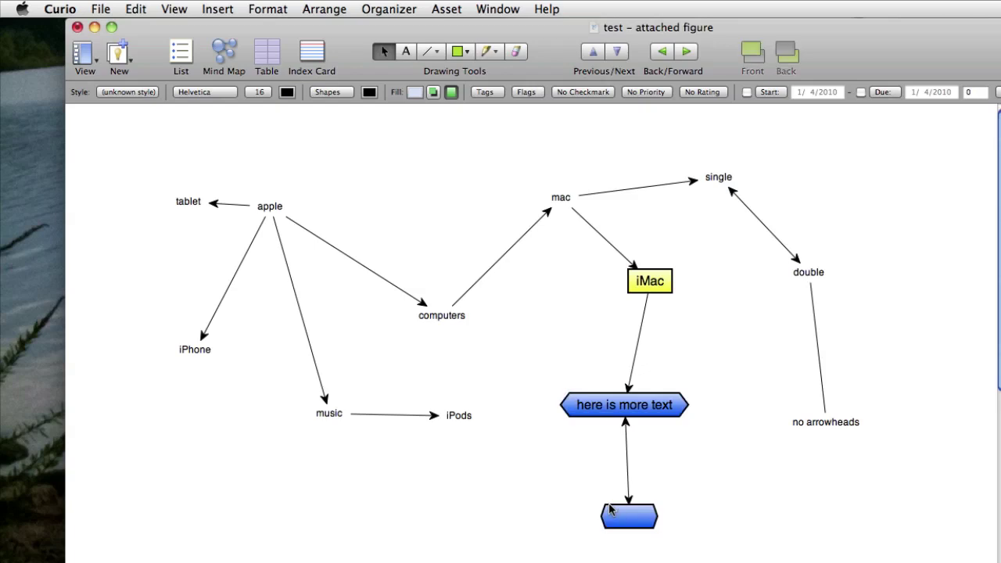
type("copies the")
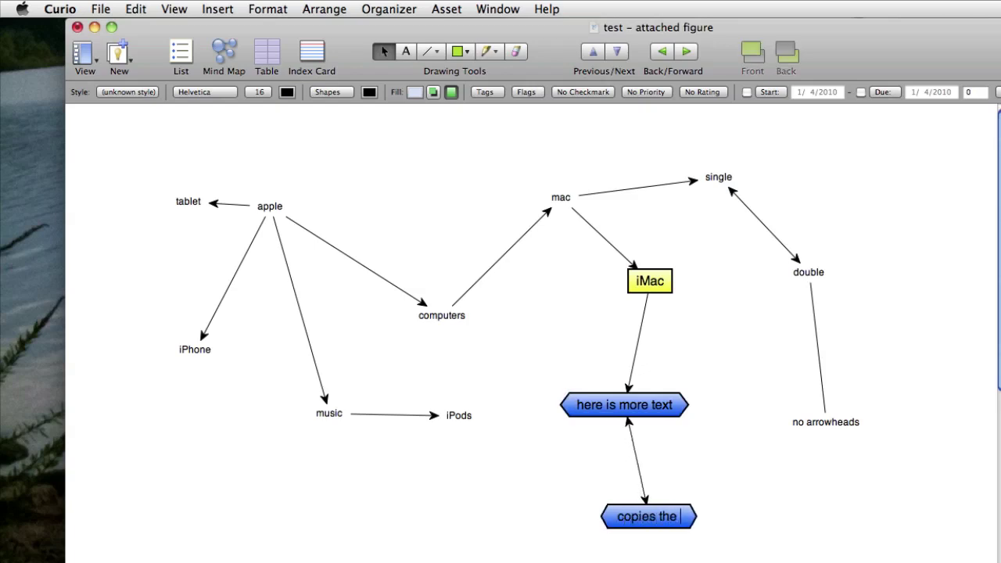
type(" other formatting")
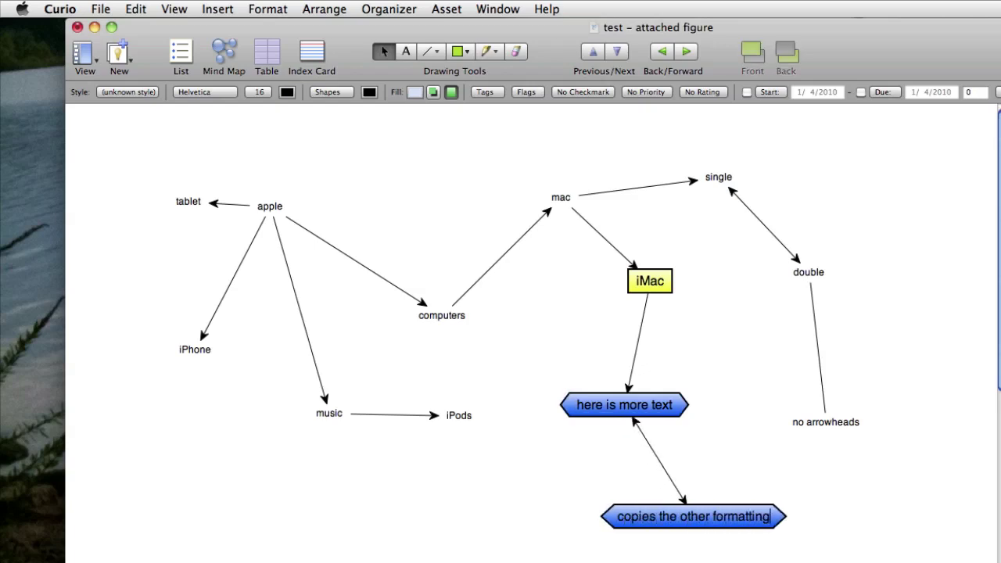
Step: Move iPods below music, computers lower, mac and single higher, then outline all figures in black
left_click(426, 499)
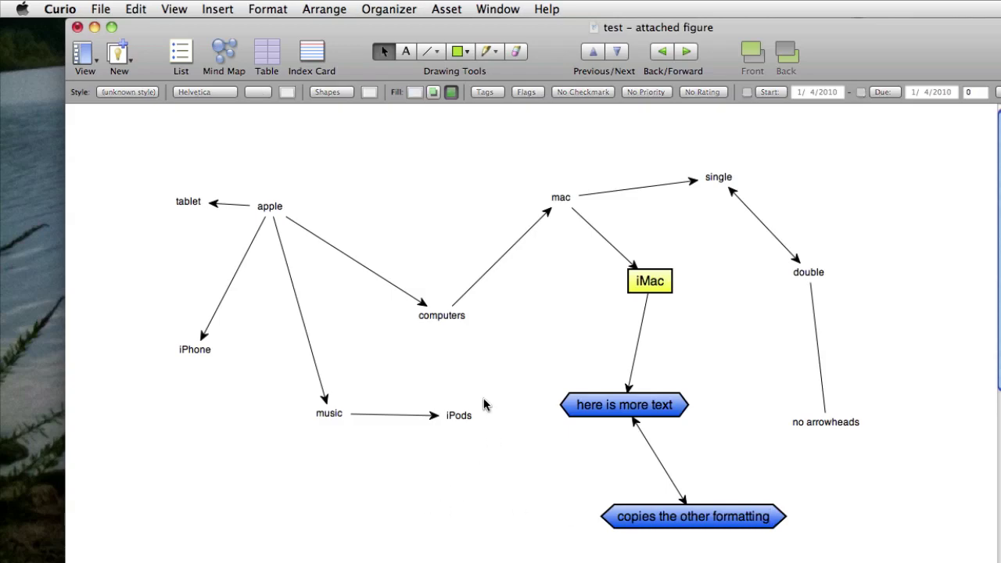
left_click(459, 415)
left_click_drag(459, 416, 409, 440)
left_click_drag(448, 313, 447, 383)
left_click_drag(563, 202, 461, 169)
left_click_drag(713, 177, 827, 155)
key("super+a")
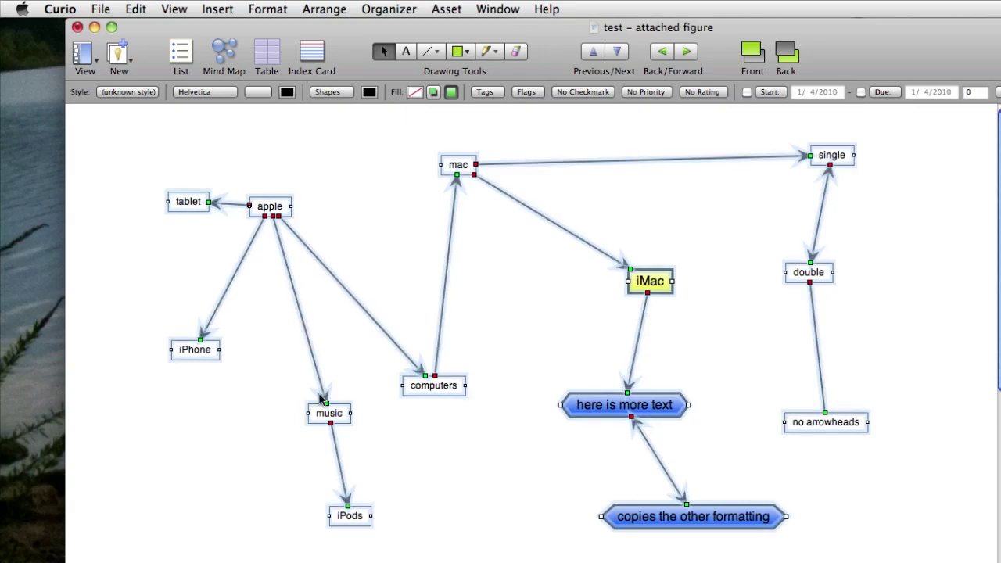
left_click(460, 475)
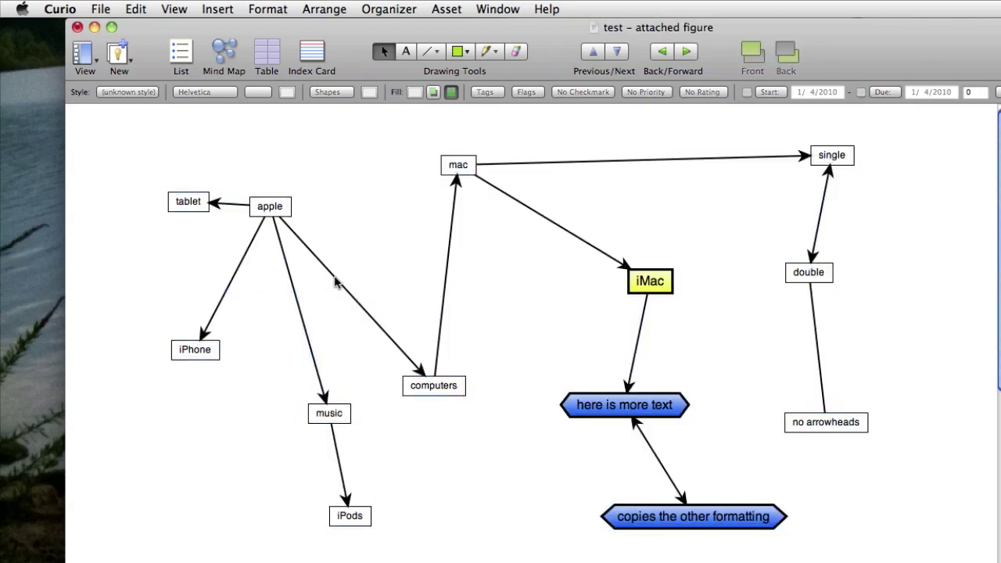